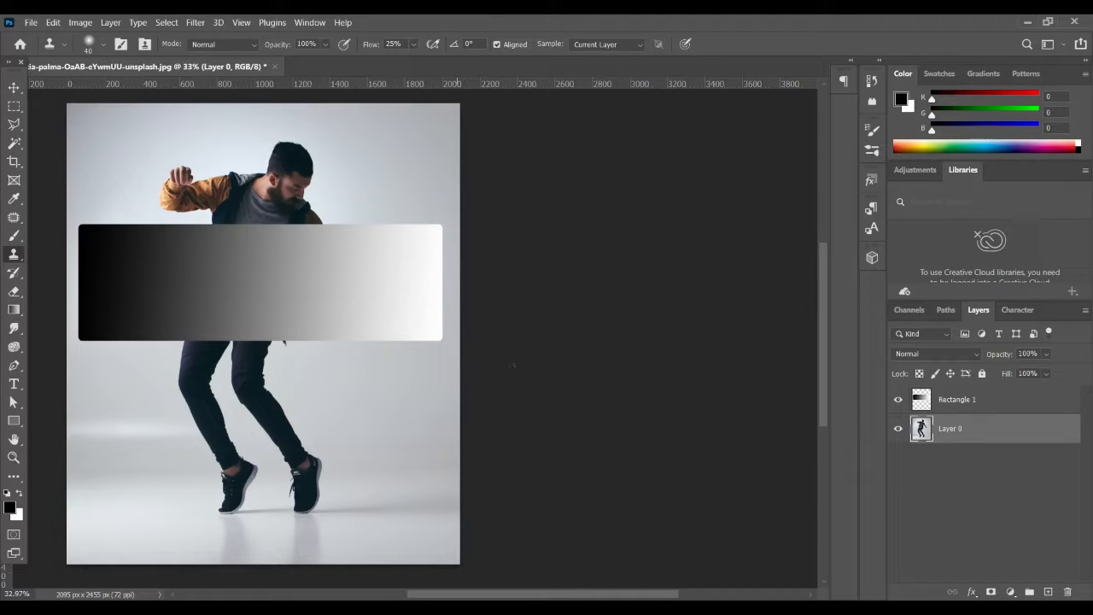
pyautogui.click(989, 401)
pyautogui.click(983, 441)
pyautogui.click(955, 453)
pyautogui.click(963, 430)
pyautogui.click(13, 87)
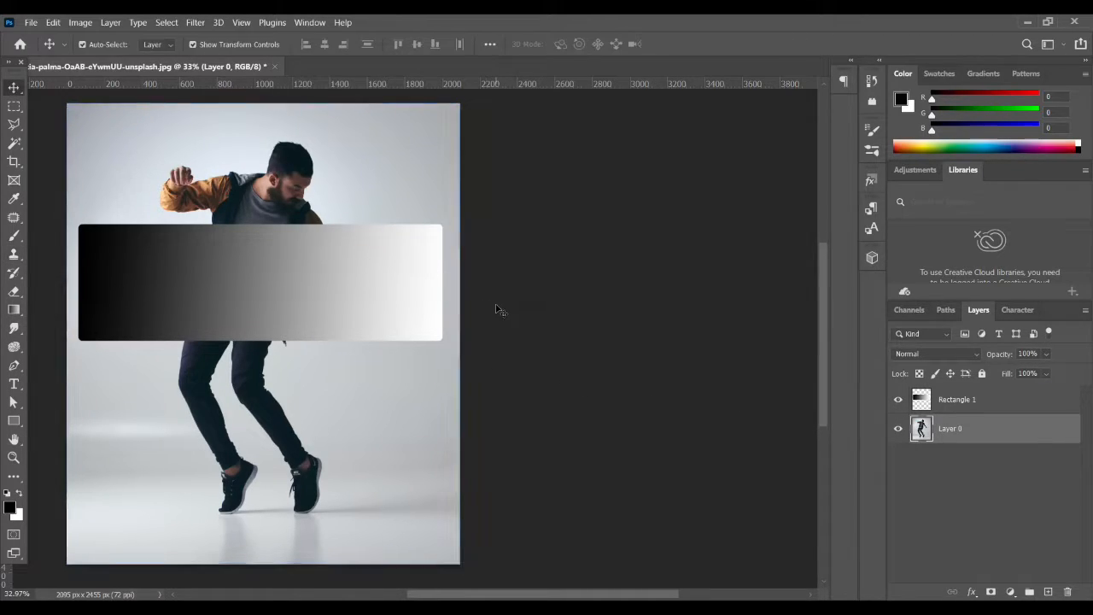
pyautogui.click(493, 305)
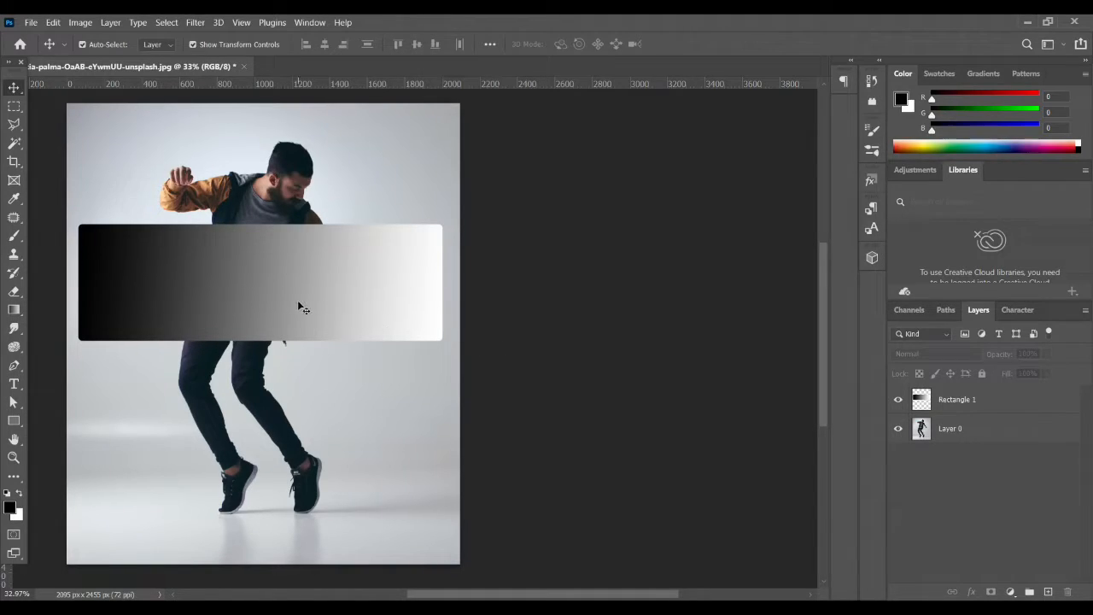
pyautogui.moveTo(284, 239)
pyautogui.mouseDown()
pyautogui.moveTo(338, 268)
pyautogui.moveTo(342, 257)
pyautogui.mouseUp()
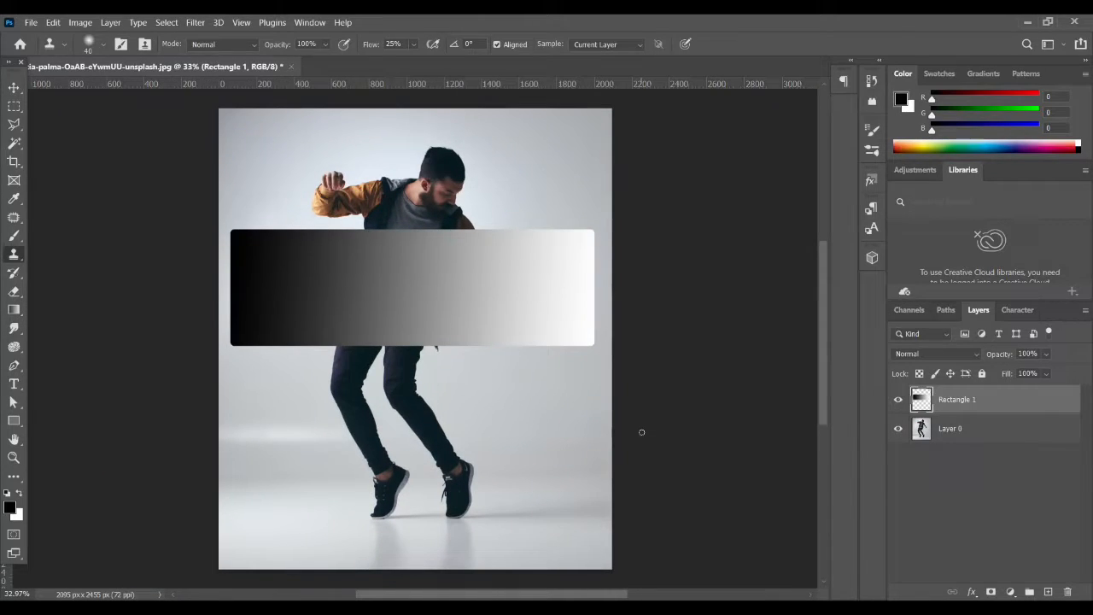
# Open the gradient rectangle's blending options and try the Blend If Underlying Layer black slider at 157, returning it to 0
pyautogui.doubleClick(1049, 409)
pyautogui.moveTo(705, 116); pyautogui.dragTo(770, 116)
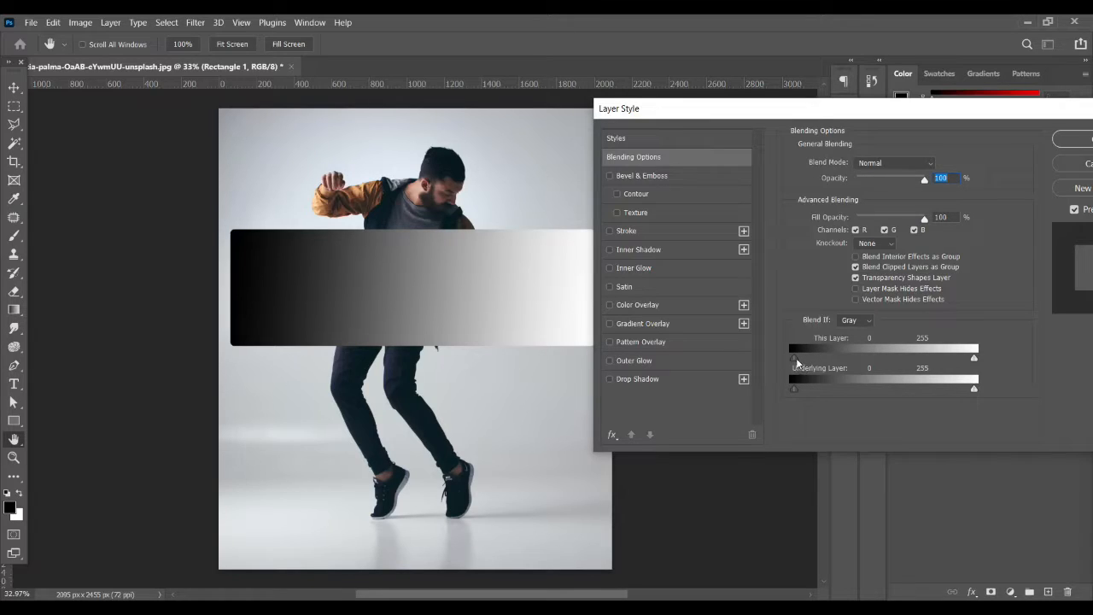
pyautogui.moveTo(795, 357)
pyautogui.mouseDown()
pyautogui.moveTo(874, 353)
pyautogui.moveTo(790, 351)
pyautogui.mouseUp()
pyautogui.moveTo(974, 359)
pyautogui.mouseDown()
pyautogui.moveTo(861, 360)
pyautogui.moveTo(979, 359)
pyautogui.mouseUp()
pyautogui.moveTo(795, 389); pyautogui.dragTo(888, 389)
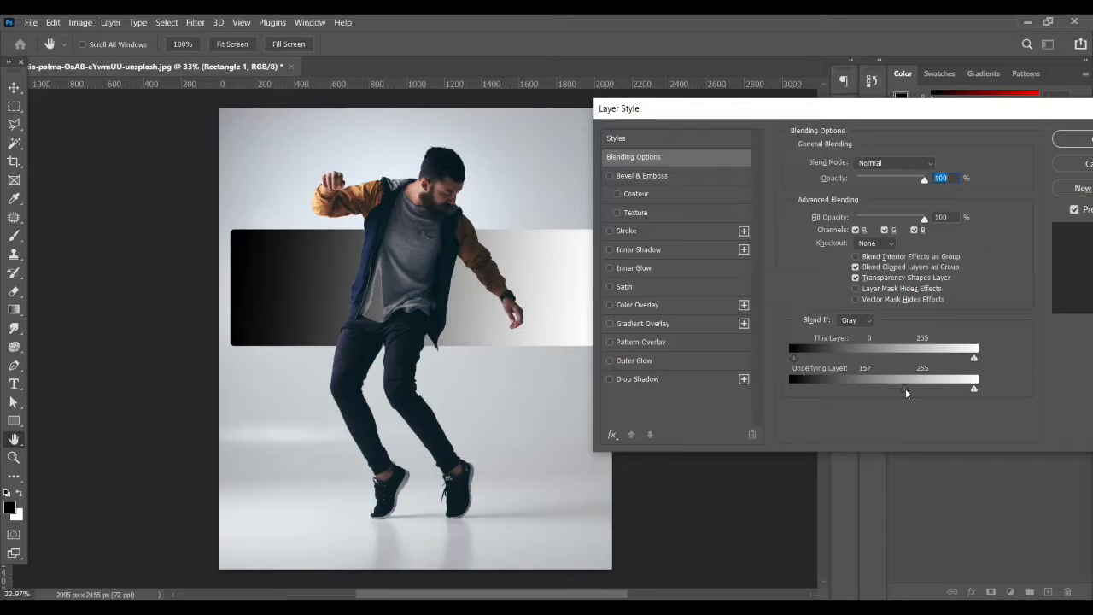
pyautogui.moveTo(903, 389); pyautogui.dragTo(766, 394)
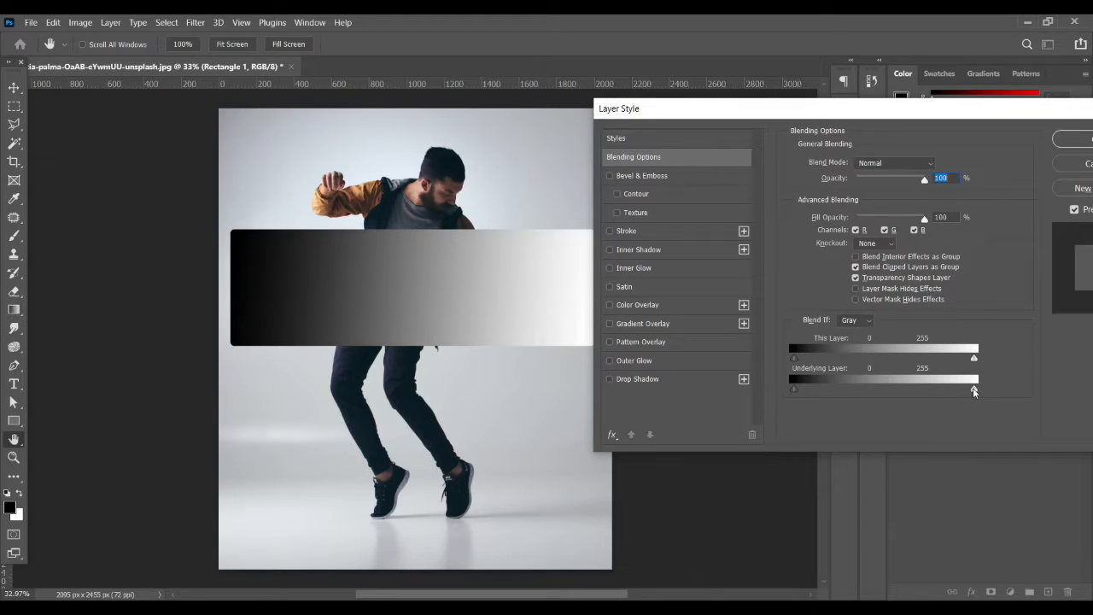
pyautogui.moveTo(961, 390)
pyautogui.mouseDown()
pyautogui.moveTo(917, 392)
pyautogui.moveTo(973, 390)
pyautogui.mouseUp()
# Raise the gradient rectangle's Underlying Layer black slider to 100, split it for a softer transition and apply the layer style
pyautogui.moveTo(802, 387); pyautogui.dragTo(865, 390)
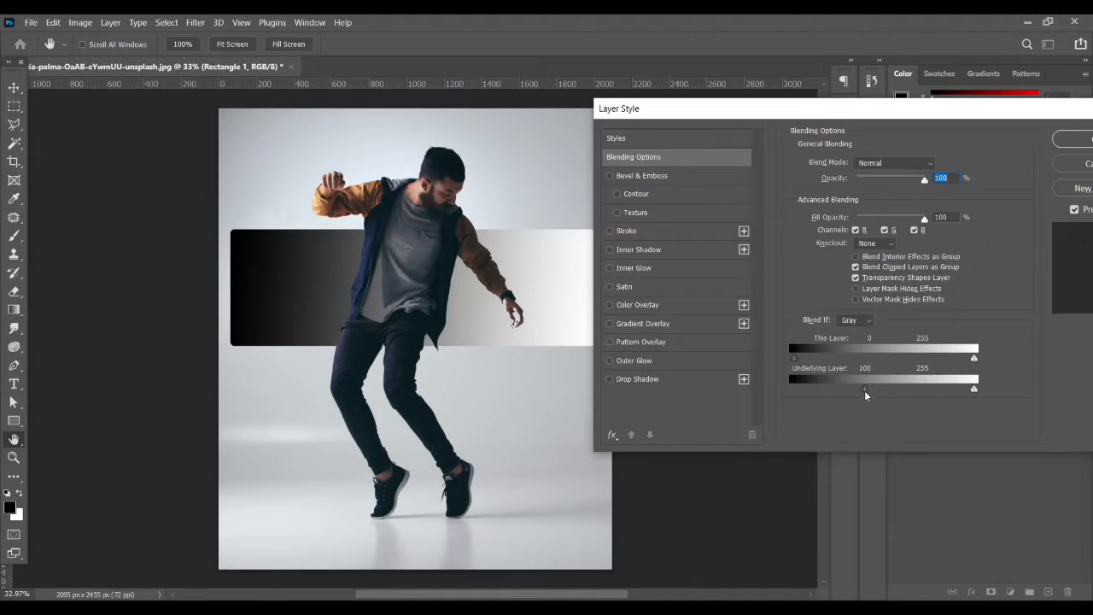
pyautogui.press('alt')
pyautogui.moveTo(878, 390); pyautogui.dragTo(889, 390)
pyautogui.moveTo(862, 389); pyautogui.dragTo(904, 389)
pyautogui.click(1073, 139)
# Delete the Rectangle 1 layer from the document
pyautogui.scroll(1, 420, 283)
pyautogui.scroll(3, 439, 281)
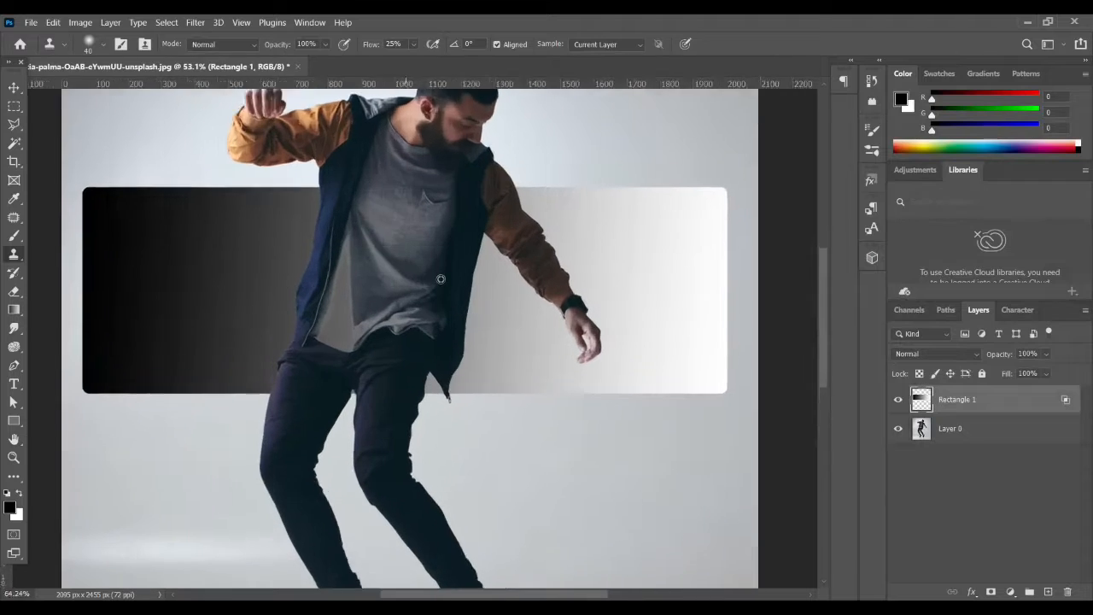
pyautogui.scroll(-1, 538, 299)
pyautogui.scroll(-4, 539, 299)
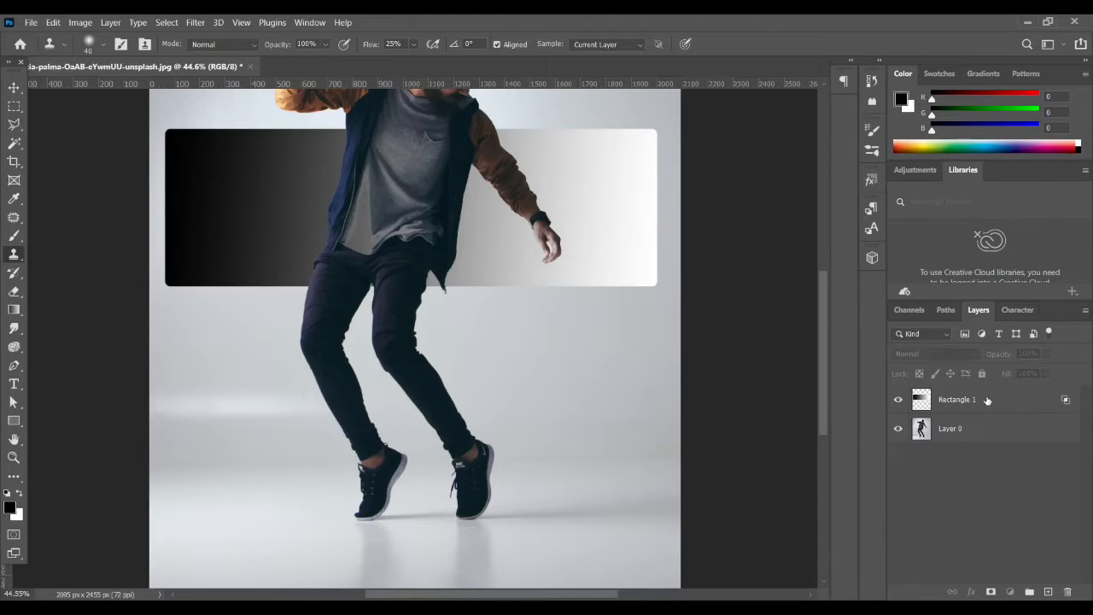
pyautogui.moveTo(987, 402); pyautogui.dragTo(1070, 591)
# Add the text "DANCE" on the backdrop beside the man's jacket
pyautogui.scroll(-1, 332, 310)
pyautogui.scroll(2, 333, 310)
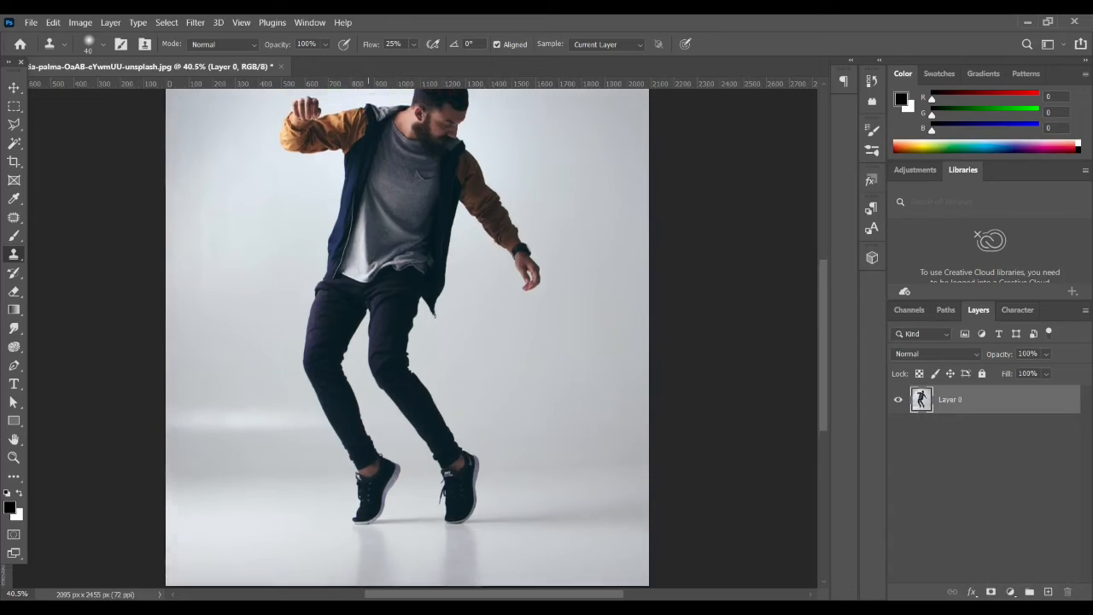
pyautogui.scroll(-1, 448, 339)
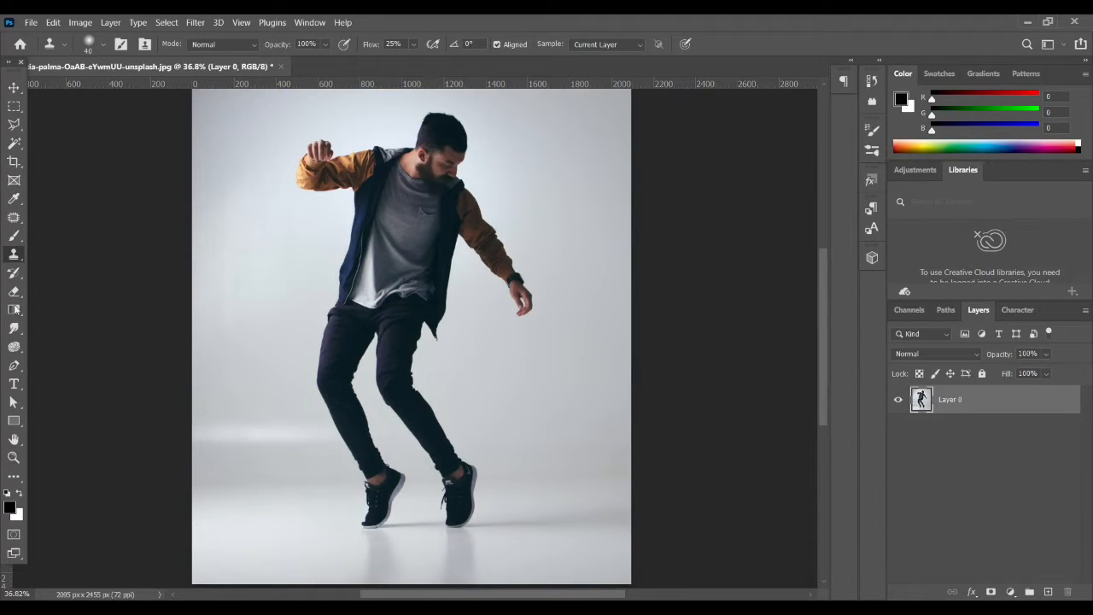
pyautogui.click(14, 384)
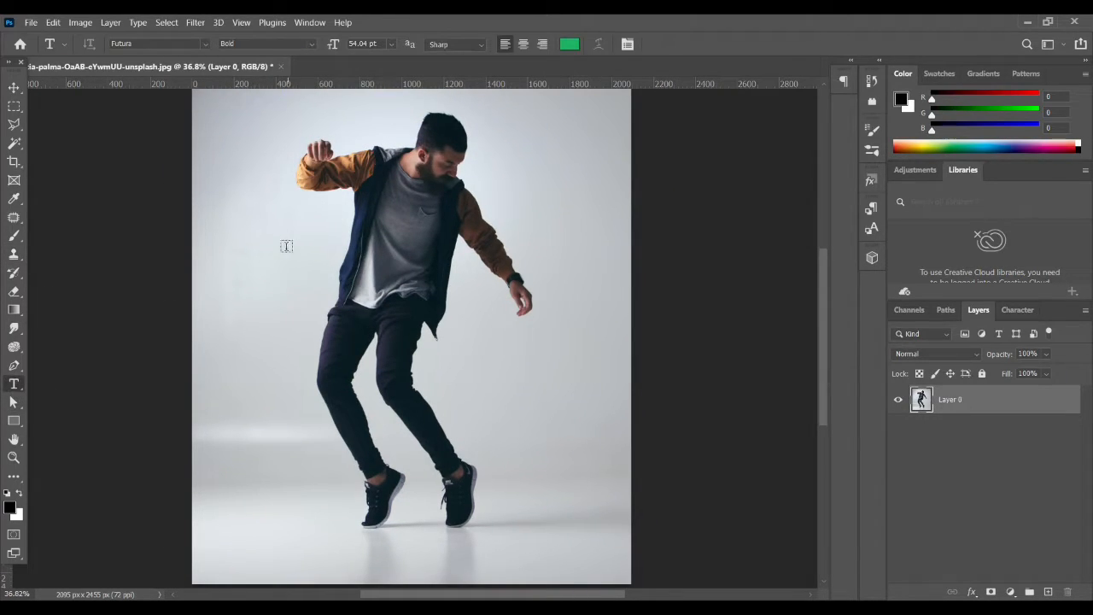
pyautogui.click(257, 273)
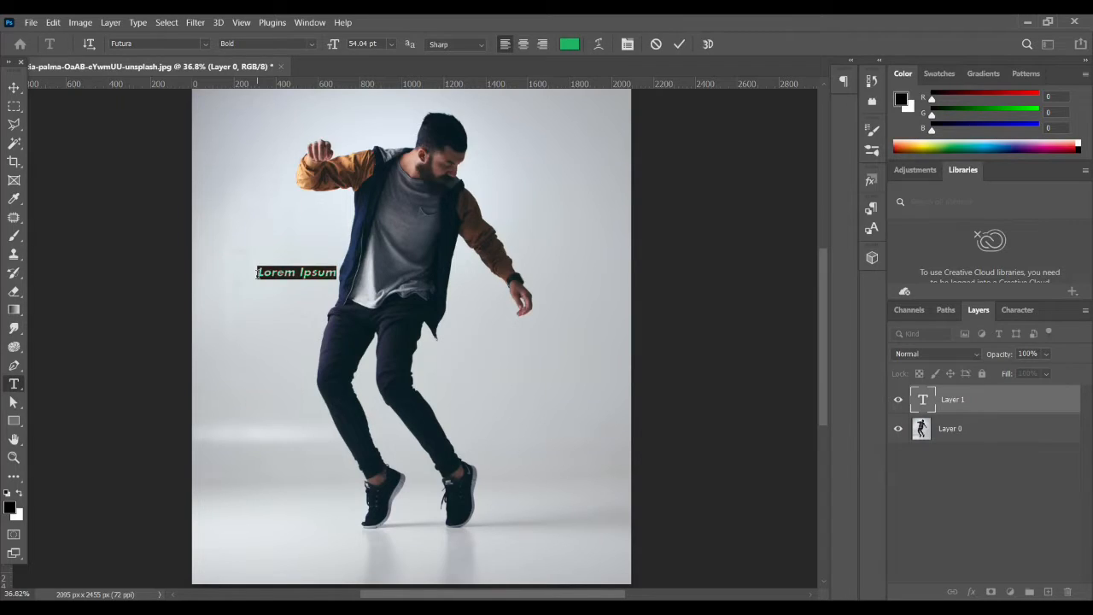
pyautogui.write('DA')
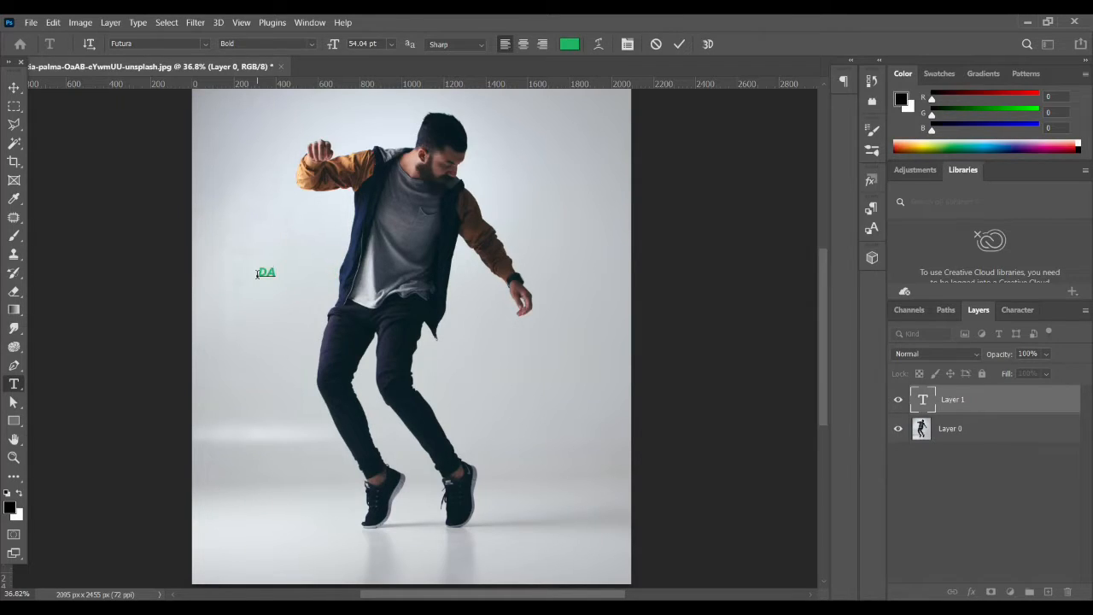
pyautogui.write('NCE')
pyautogui.click(679, 44)
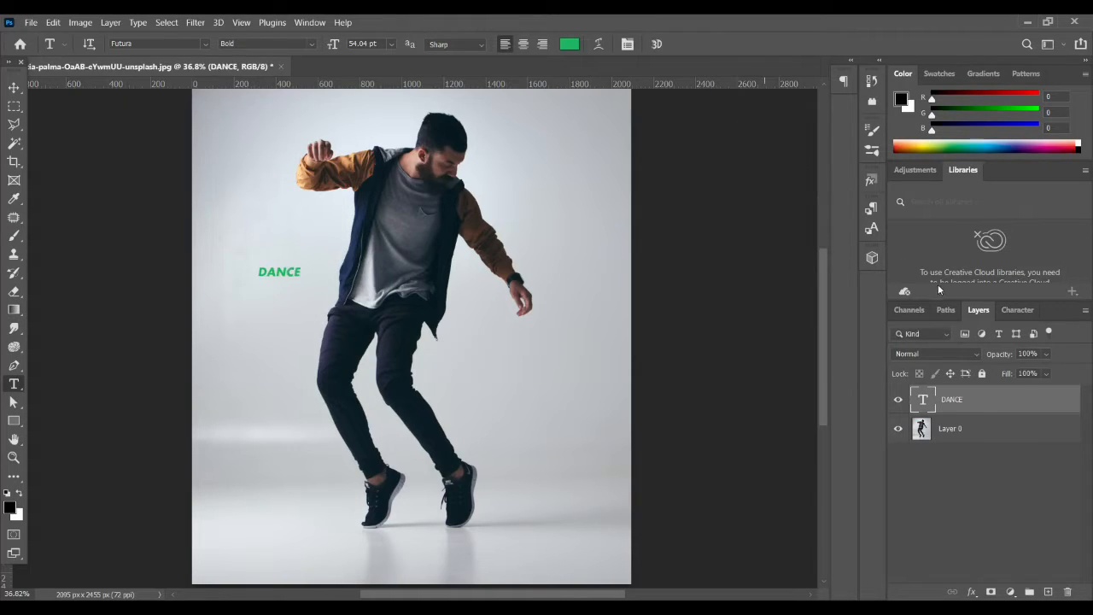
# Scale the DANCE text to about 783% and position it across the man's torso
pyautogui.click(1034, 310)
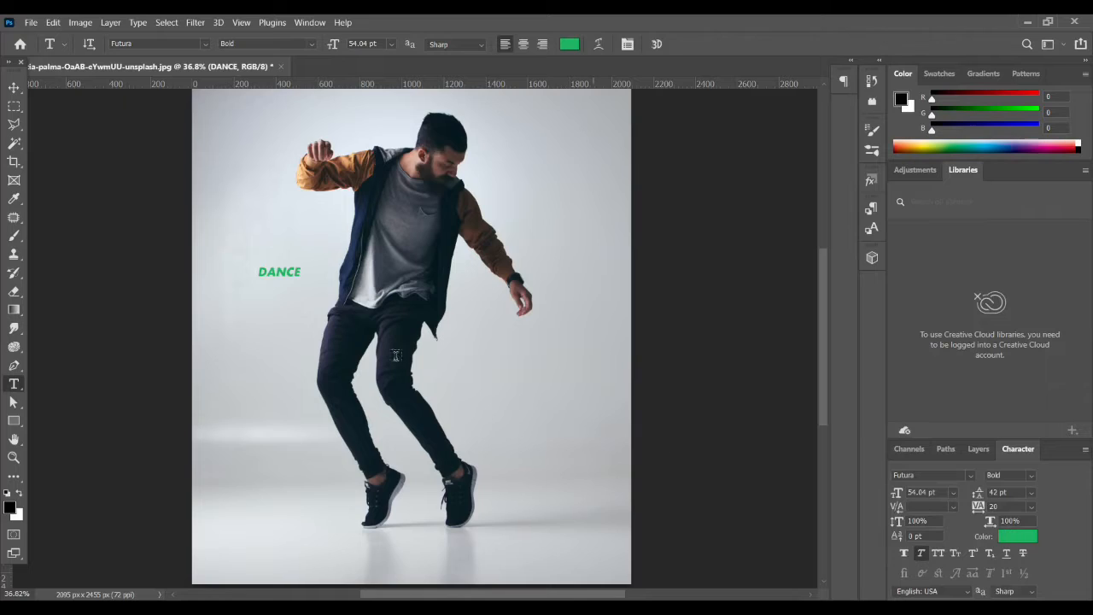
pyautogui.click(13, 88)
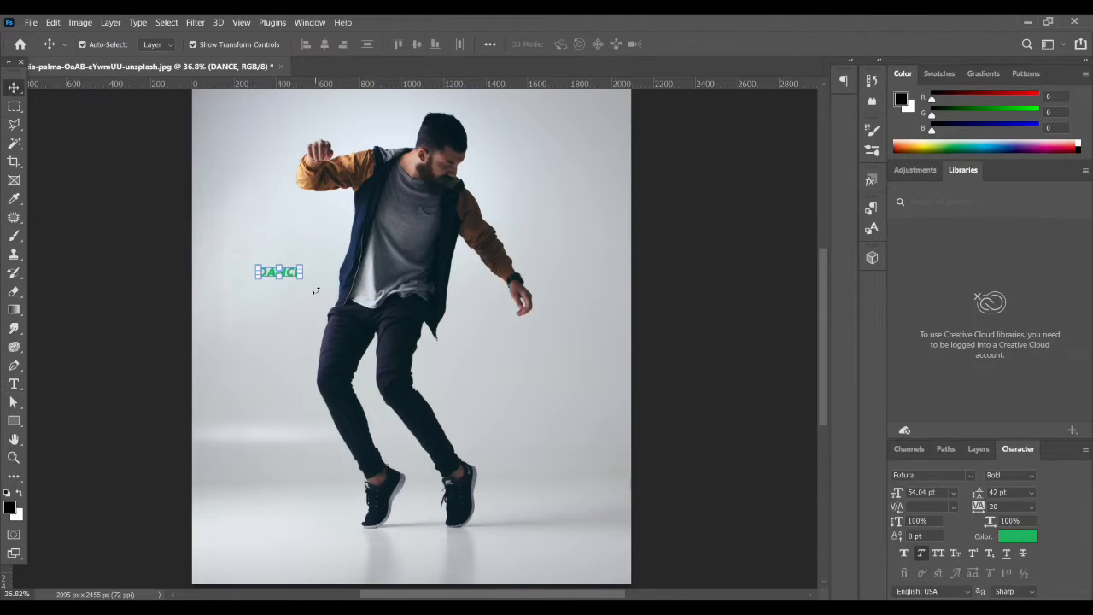
pyautogui.moveTo(298, 276); pyautogui.dragTo(429, 367)
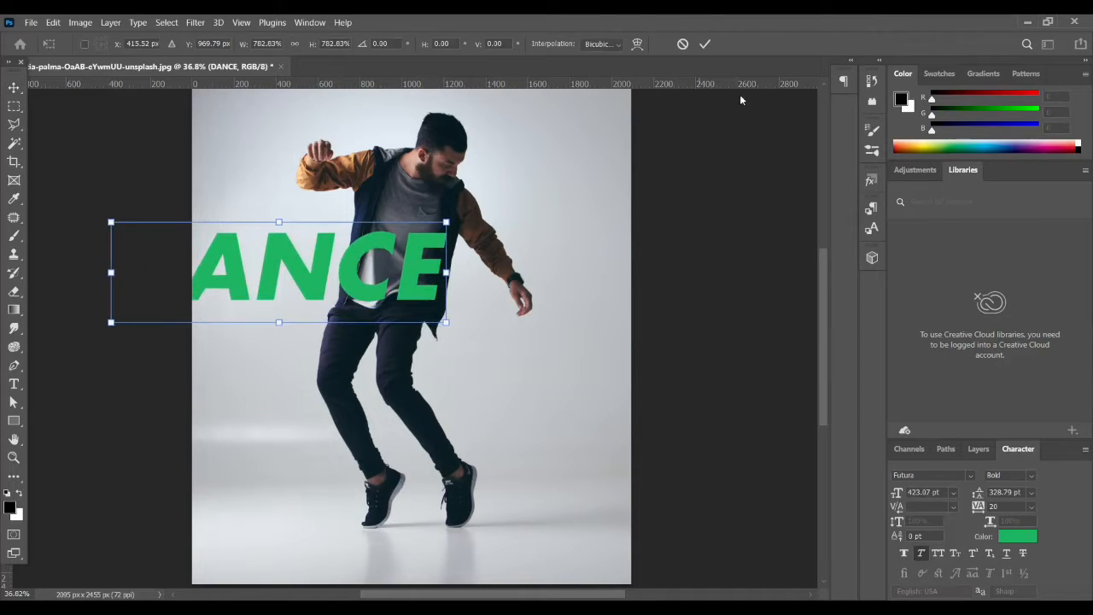
pyautogui.click(704, 43)
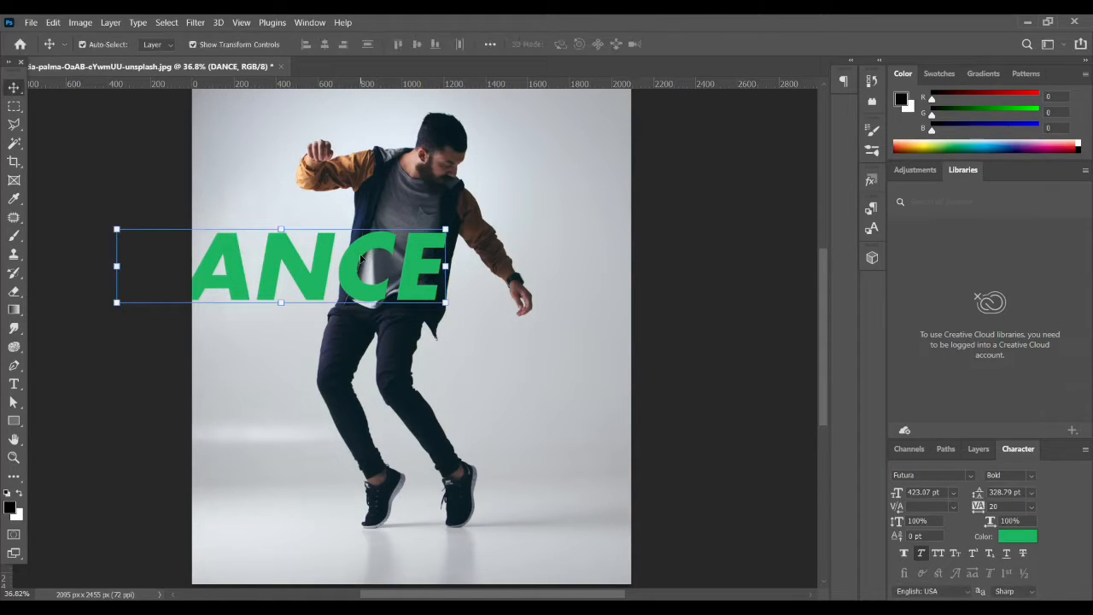
pyautogui.moveTo(364, 258); pyautogui.dragTo(487, 252)
pyautogui.click(740, 395)
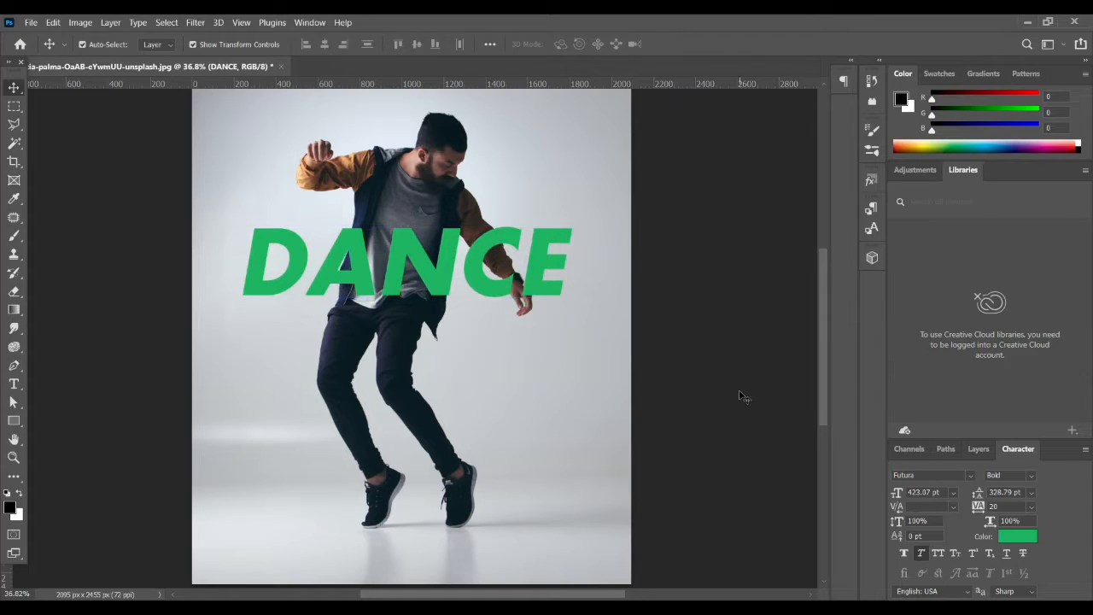
# Open the DANCE text layer's blending options and raise the Blend If Underlying Layer black slider to 76
pyautogui.click(980, 454)
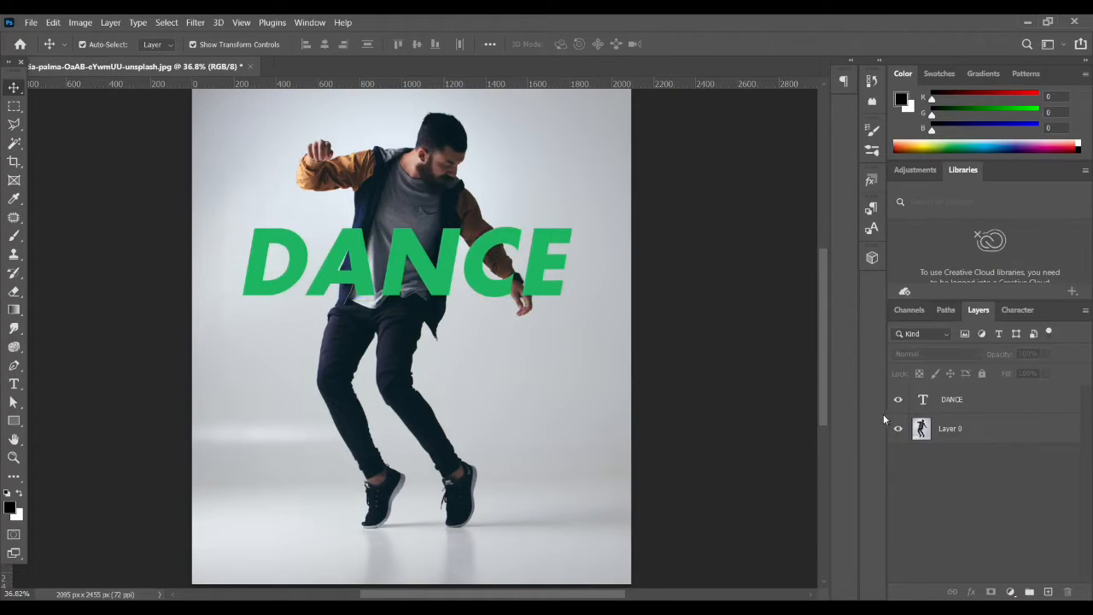
pyautogui.click(1043, 403)
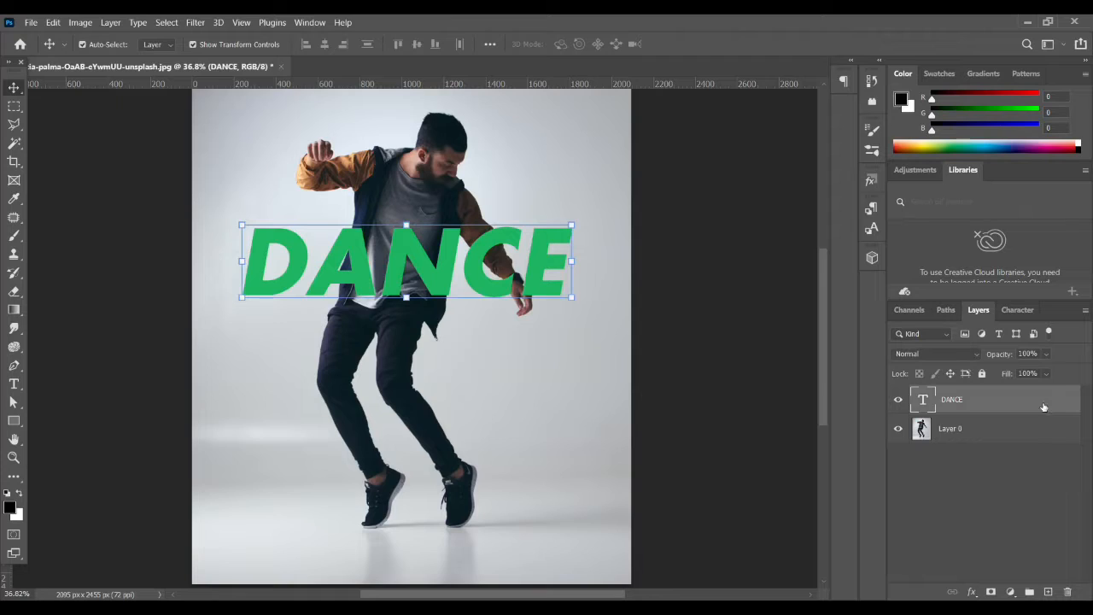
pyautogui.doubleClick(1043, 407)
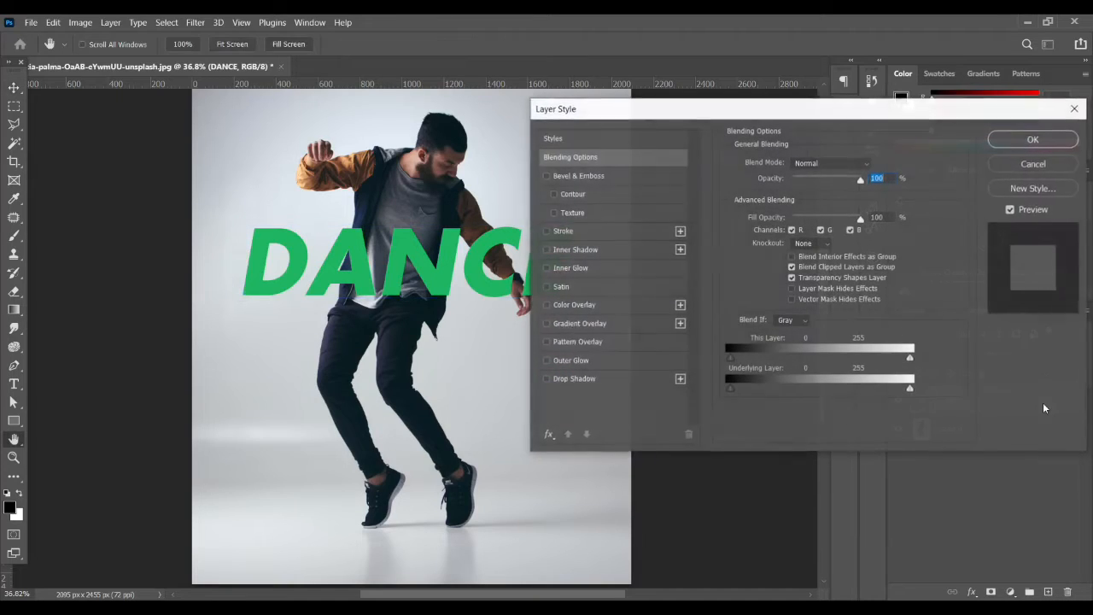
pyautogui.moveTo(743, 121); pyautogui.dragTo(820, 112)
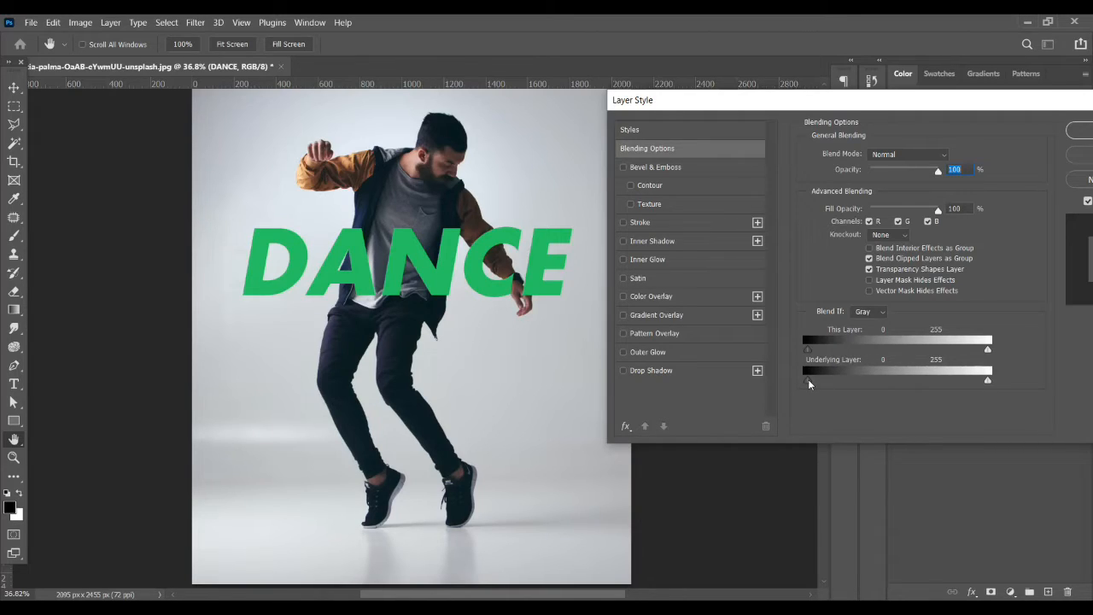
pyautogui.moveTo(807, 382); pyautogui.dragTo(860, 381)
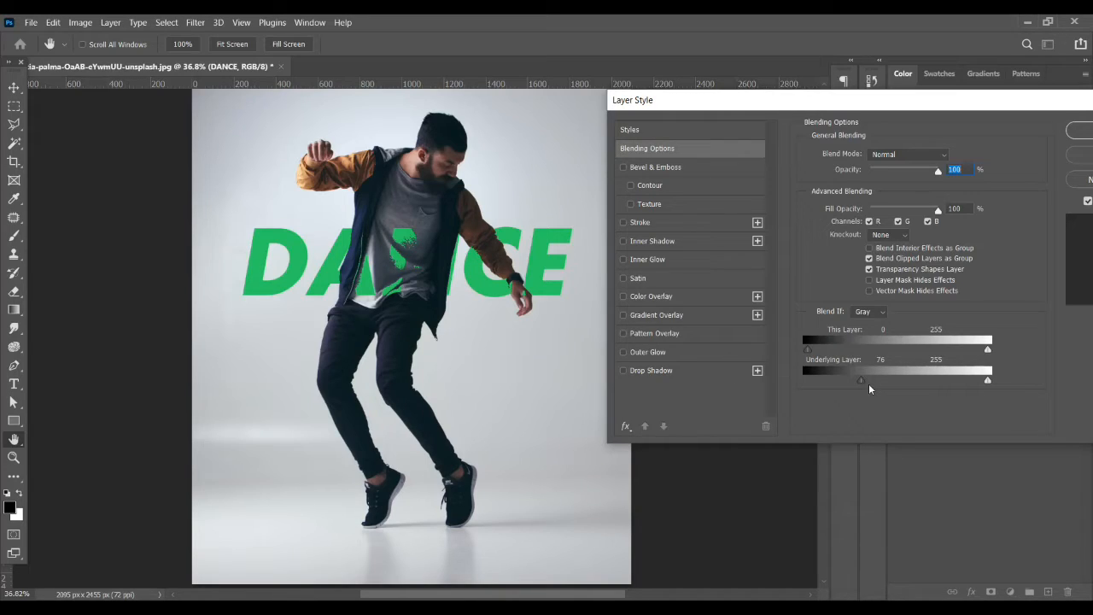
# Split the Underlying Layer black slider to 76 / 180, fine-tune both halves to put the text behind the man, and apply the style
pyautogui.press('alt')
pyautogui.moveTo(864, 385); pyautogui.dragTo(936, 385)
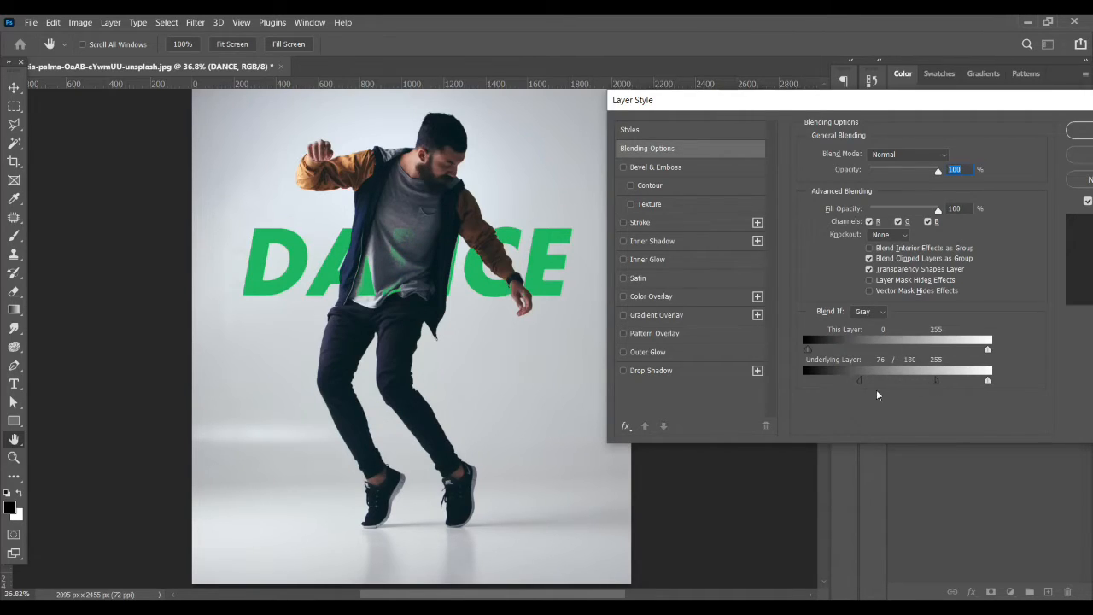
pyautogui.moveTo(862, 385); pyautogui.dragTo(894, 384)
pyautogui.moveTo(938, 386); pyautogui.dragTo(896, 386)
pyautogui.moveTo(875, 108); pyautogui.dragTo(802, 111)
pyautogui.click(1034, 144)
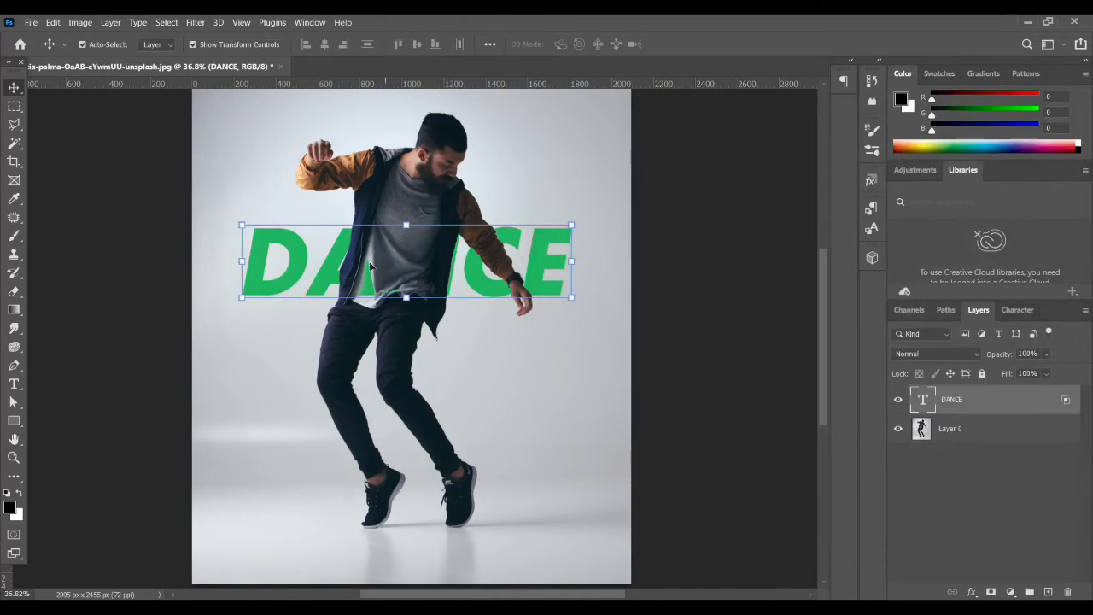
# Examine the man's shirt and its hem closely for leftover parts of the DANCE text
pyautogui.keyDown('alt'); pyautogui.scroll(5, 370, 267); pyautogui.keyUp('alt')
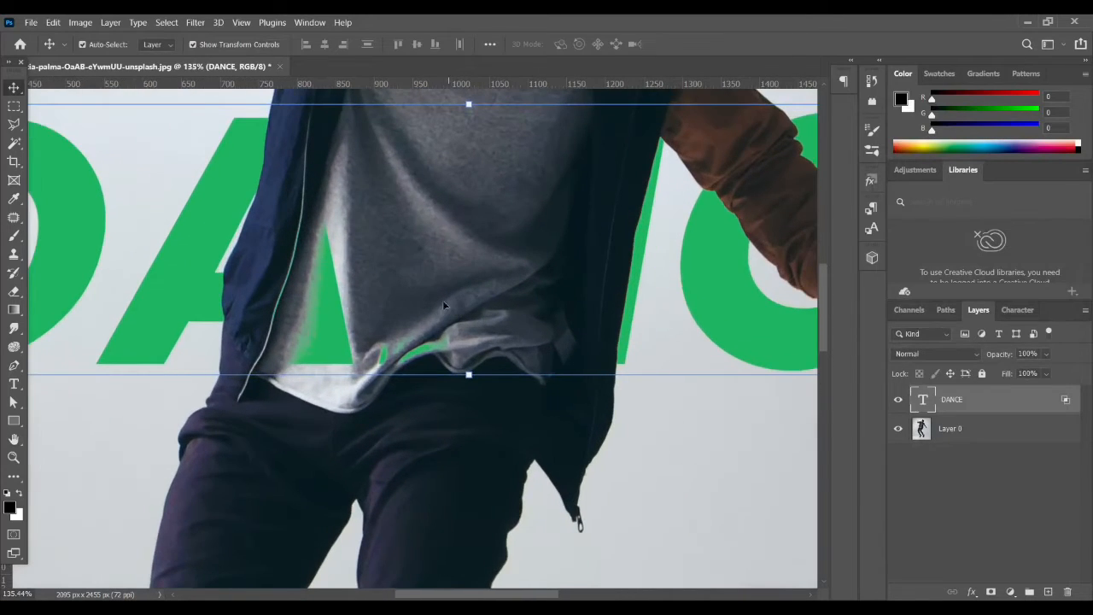
pyautogui.keyDown('alt'); pyautogui.scroll(-2, 376, 272); pyautogui.keyUp('alt')
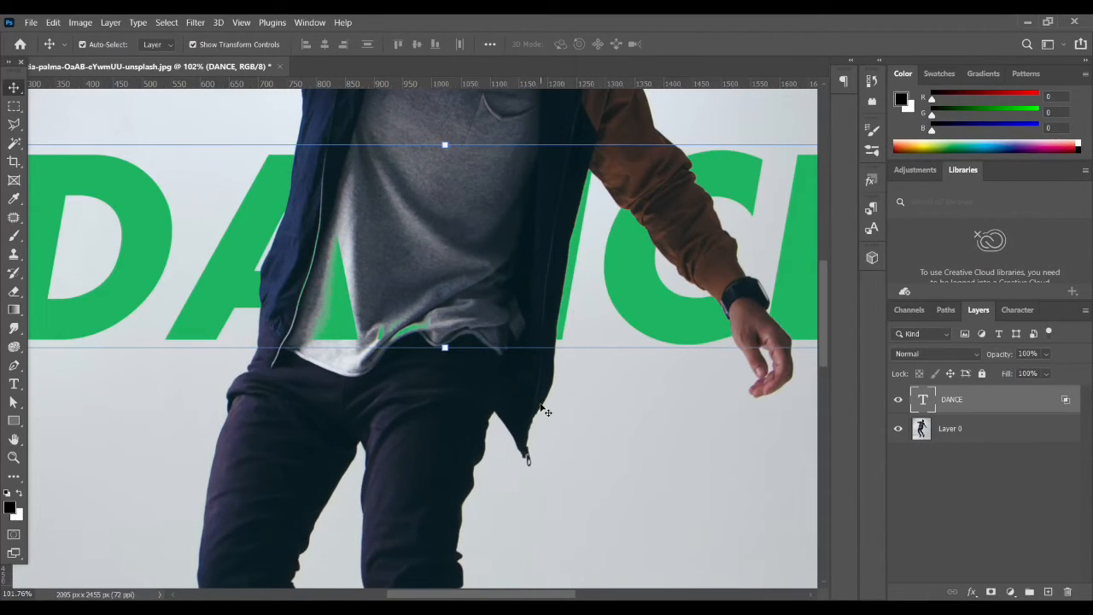
pyautogui.click(540, 407)
pyautogui.keyDown('alt'); pyautogui.scroll(3, 363, 309); pyautogui.keyUp('alt')
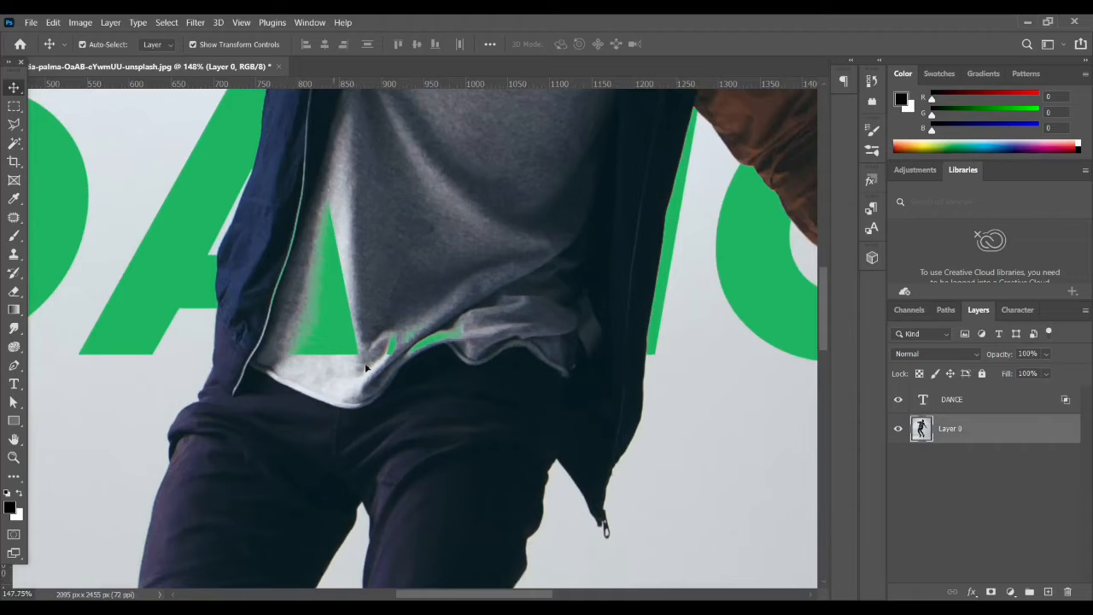
pyautogui.keyDown('alt'); pyautogui.scroll(-2, 347, 303); pyautogui.keyUp('alt')
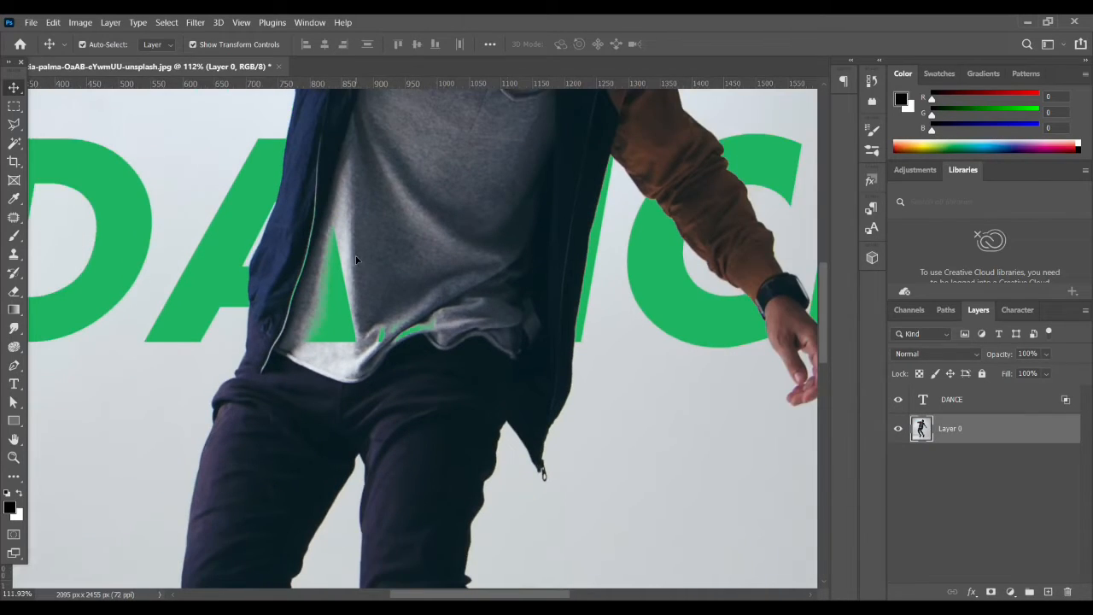
pyautogui.keyDown('alt'); pyautogui.scroll(2, 357, 260); pyautogui.keyUp('alt')
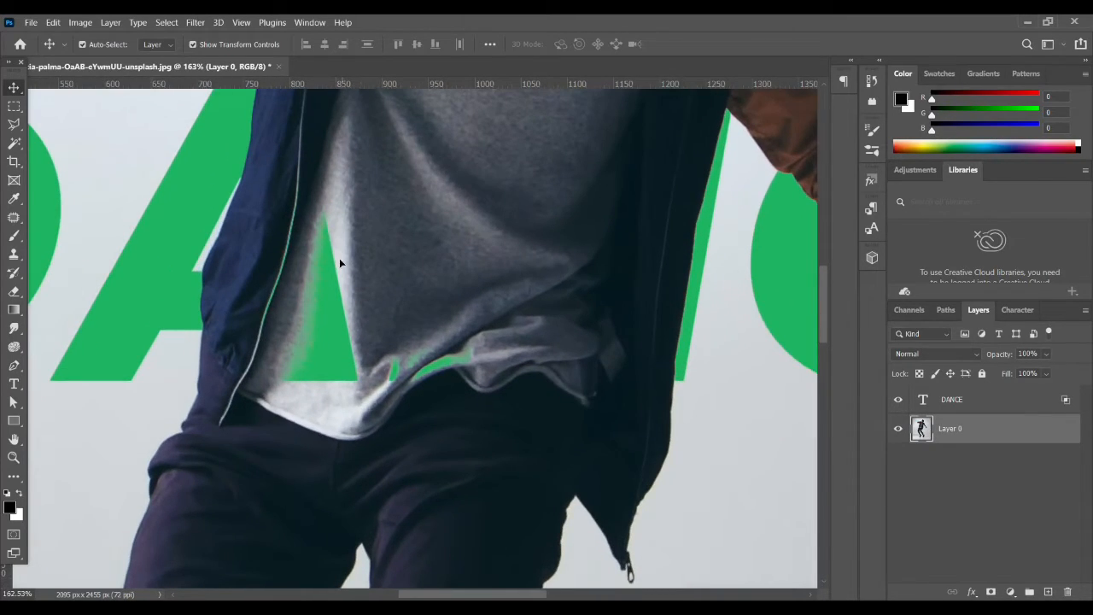
pyautogui.keyDown('alt'); pyautogui.scroll(-1, 362, 401); pyautogui.keyUp('alt')
pyautogui.keyDown('alt'); pyautogui.scroll(-1, 436, 377); pyautogui.keyUp('alt')
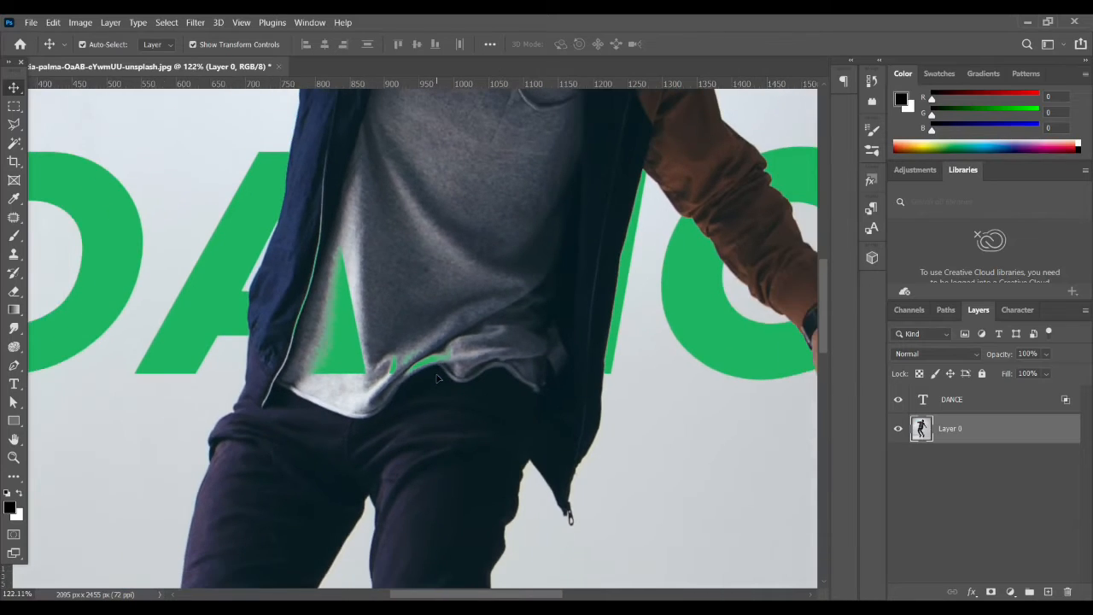
# Add a white layer mask to the DANCE text layer and make the mask active for editing
pyautogui.click(972, 403)
pyautogui.keyDown('alt'); pyautogui.scroll(-1, 590, 400); pyautogui.keyUp('alt')
pyautogui.scroll(-1, 589, 392)
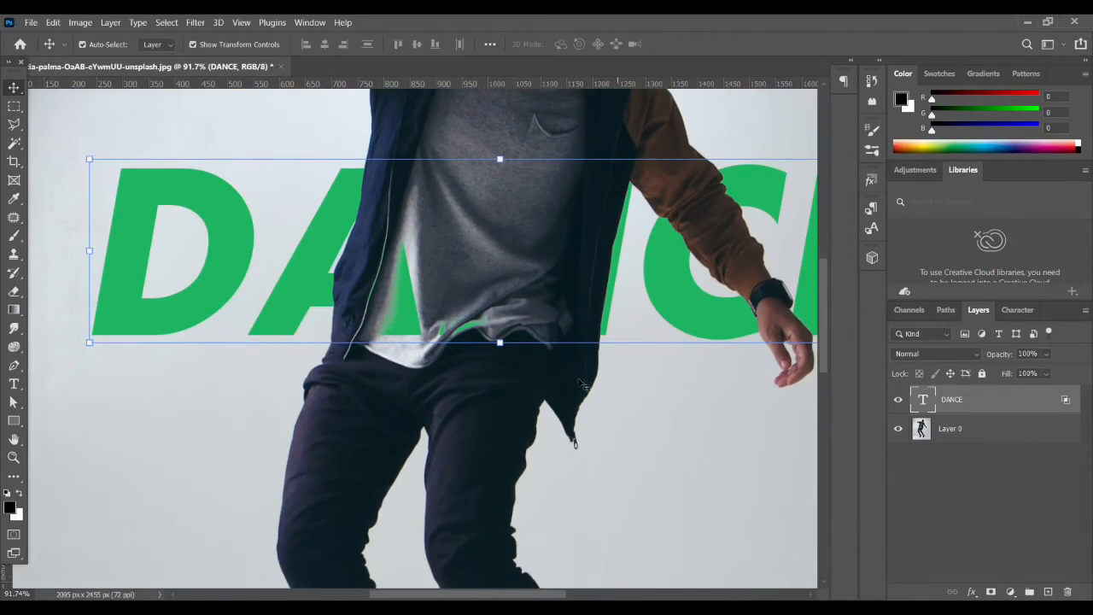
pyautogui.keyDown('alt'); pyautogui.scroll(-1, 578, 384); pyautogui.keyUp('alt')
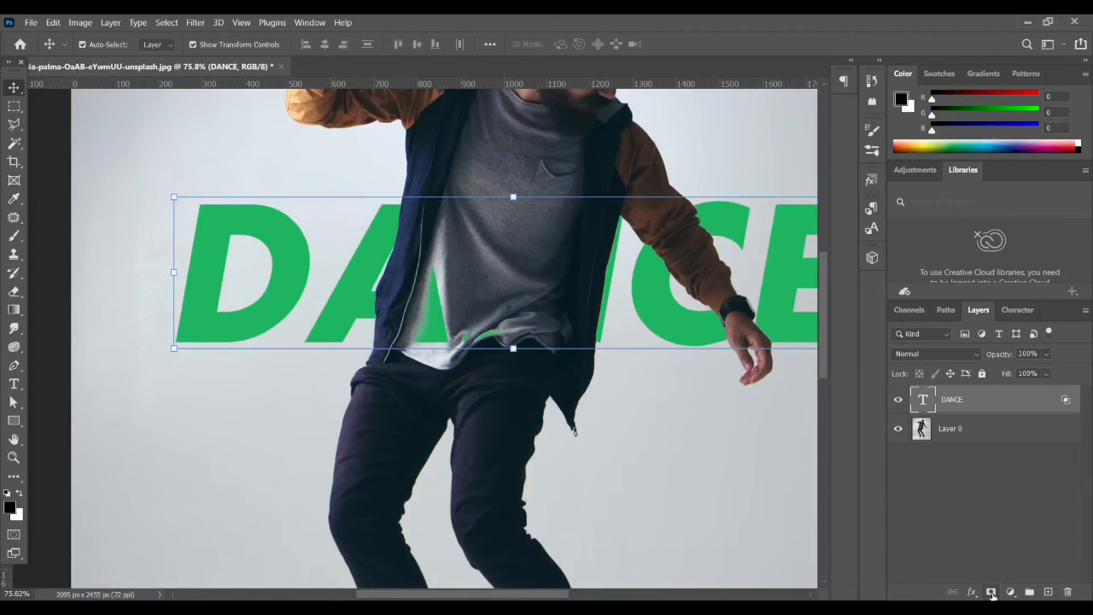
pyautogui.click(992, 594)
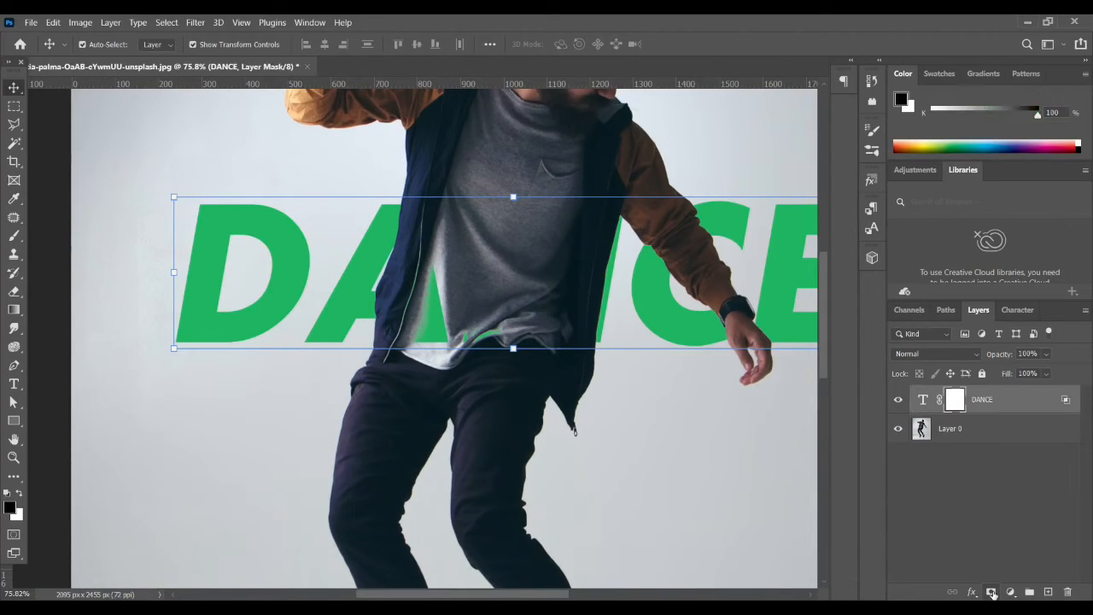
pyautogui.click(983, 499)
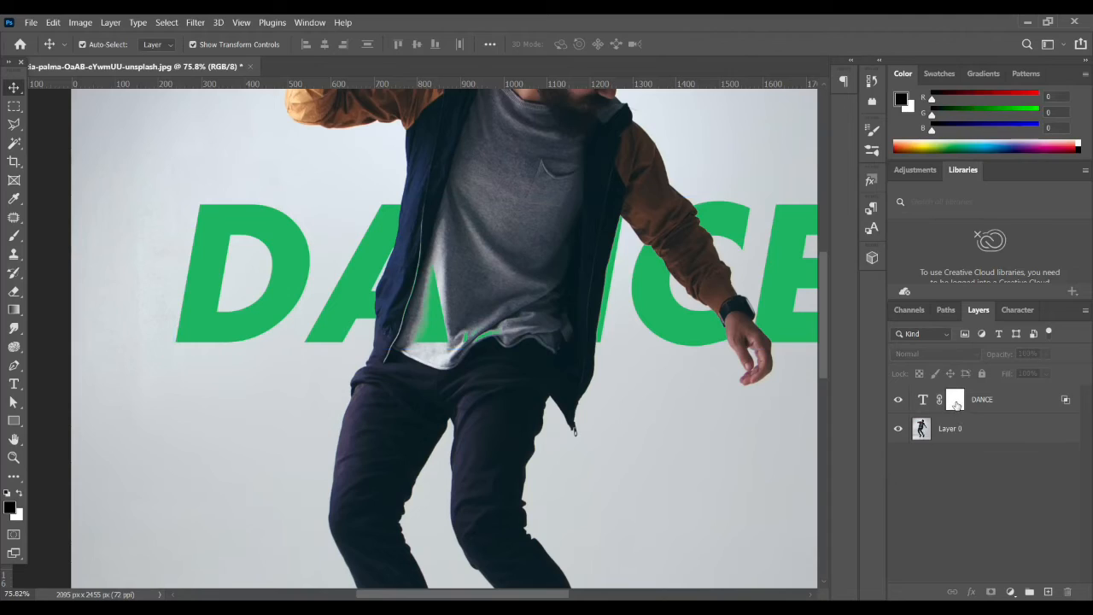
pyautogui.click(956, 404)
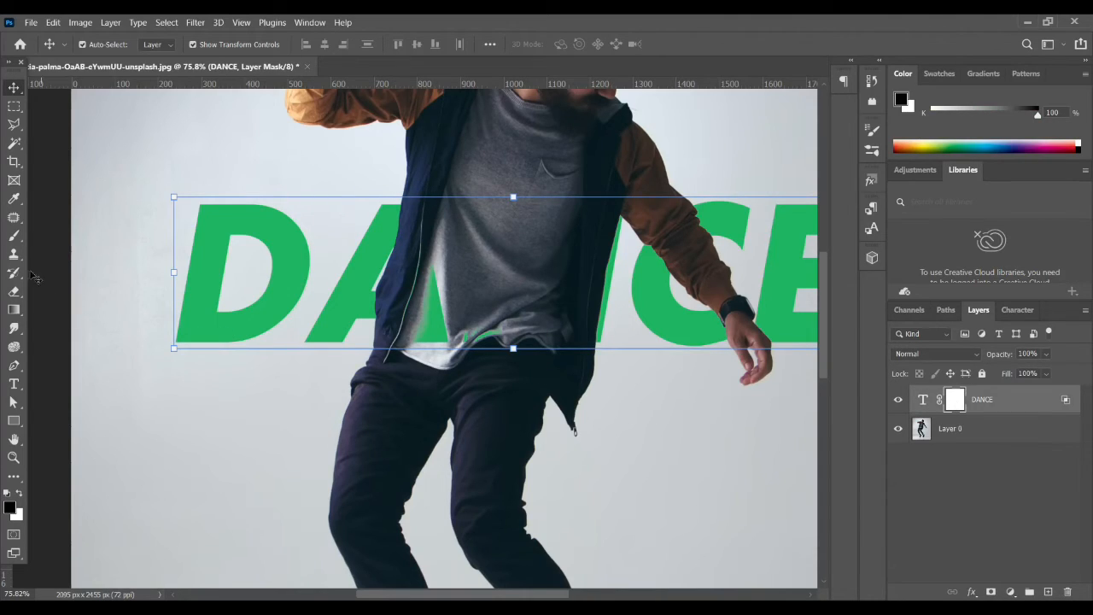
# Paint black on the DANCE mask with a 104 px soft brush over the leftover green on the shirt and hem, and return to the Move tool
pyautogui.click(13, 235)
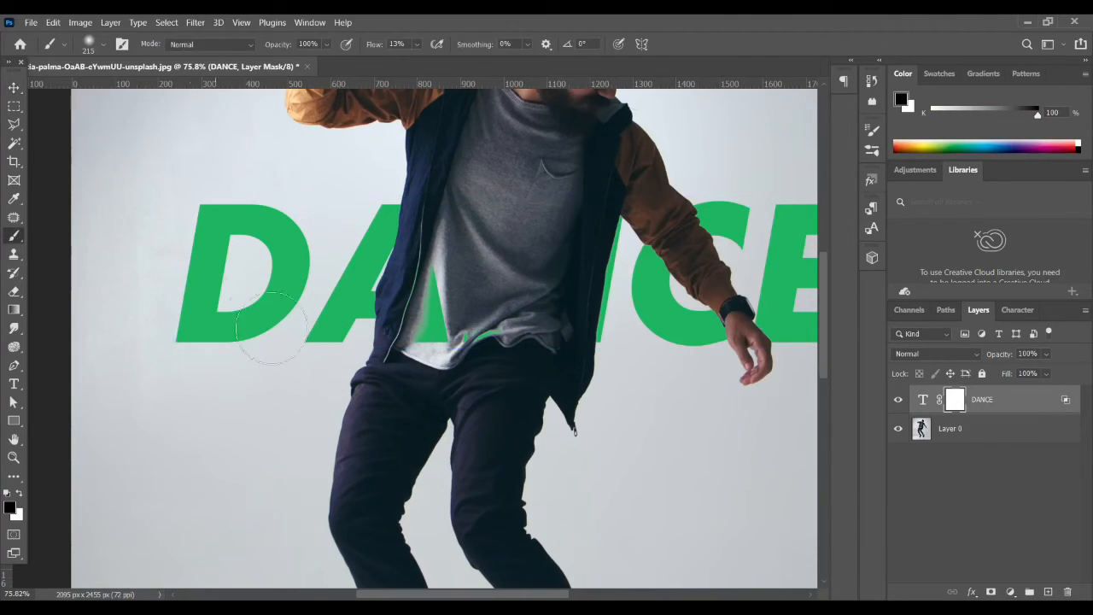
pyautogui.scroll(5, 464, 290)
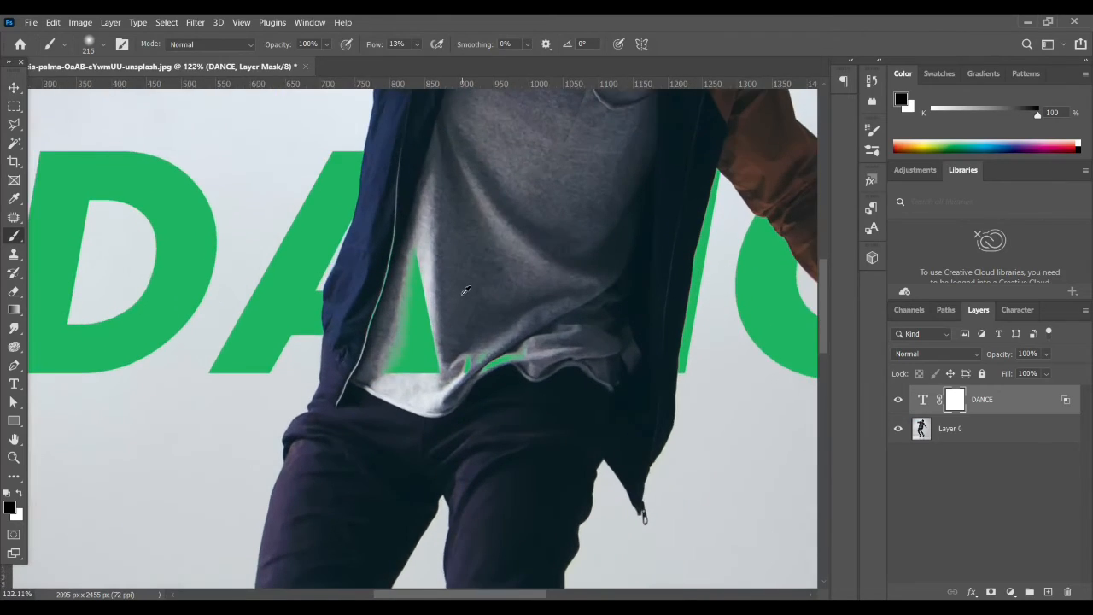
pyautogui.moveTo(461, 329); pyautogui.dragTo(398, 335)
pyautogui.scroll(2, 395, 323)
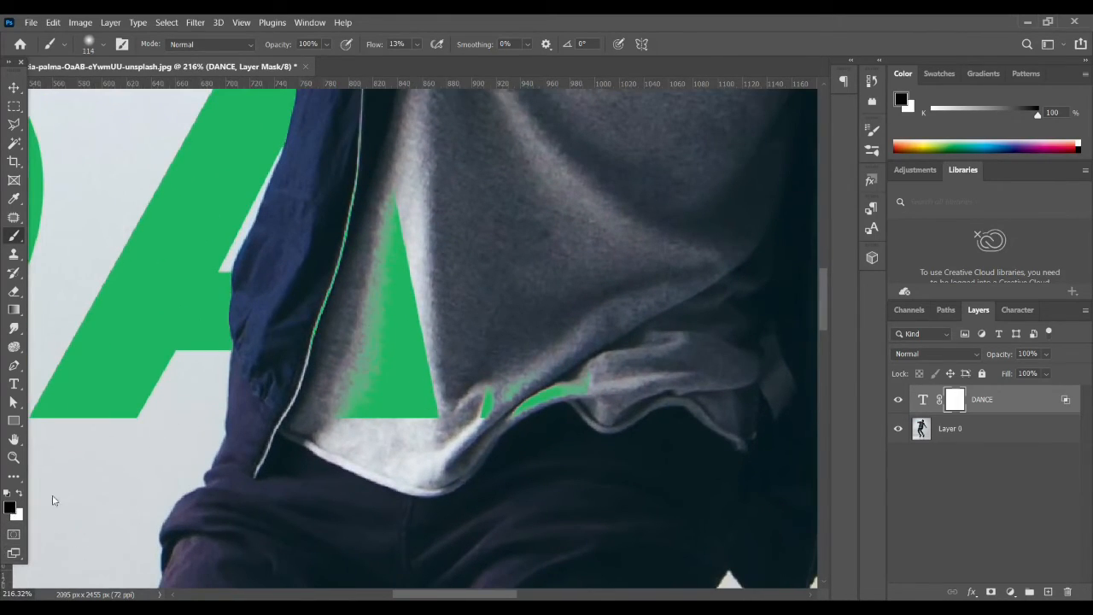
pyautogui.moveTo(463, 317); pyautogui.dragTo(455, 317)
pyautogui.moveTo(402, 256)
pyautogui.mouseDown()
pyautogui.moveTo(419, 279)
pyautogui.moveTo(392, 386)
pyautogui.moveTo(389, 235)
pyautogui.moveTo(396, 410)
pyautogui.moveTo(405, 241)
pyautogui.moveTo(368, 434)
pyautogui.moveTo(412, 453)
pyautogui.moveTo(520, 416)
pyautogui.moveTo(478, 296)
pyautogui.moveTo(457, 348)
pyautogui.moveTo(365, 257)
pyautogui.moveTo(390, 205)
pyautogui.moveTo(571, 321)
pyautogui.moveTo(578, 397)
pyautogui.moveTo(492, 420)
pyautogui.moveTo(624, 399)
pyautogui.mouseUp()
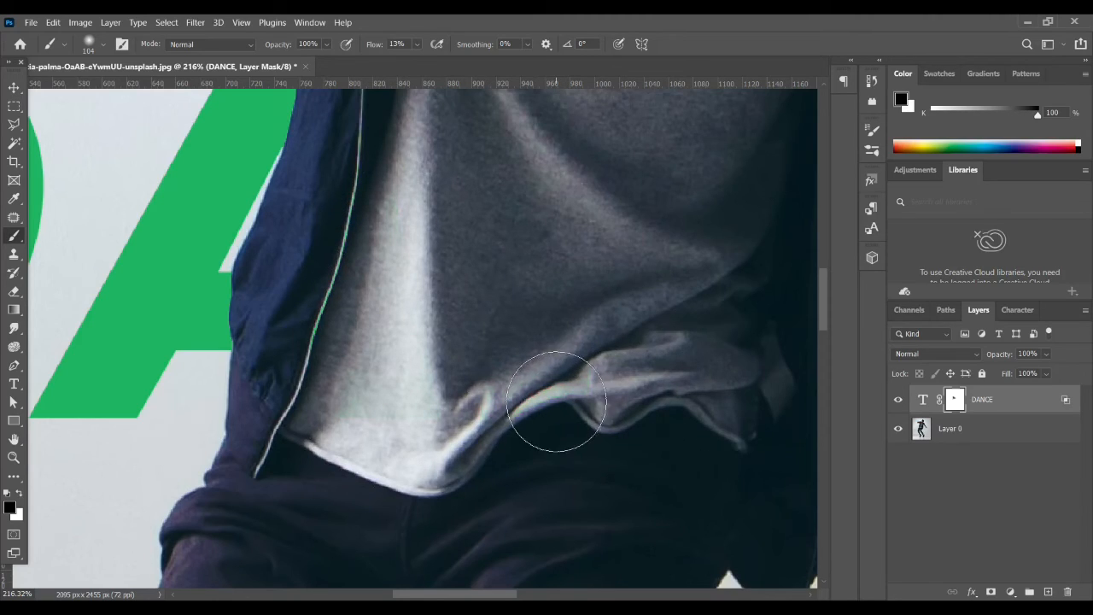
pyautogui.scroll(-5, 556, 415)
pyautogui.scroll(-3, 644, 415)
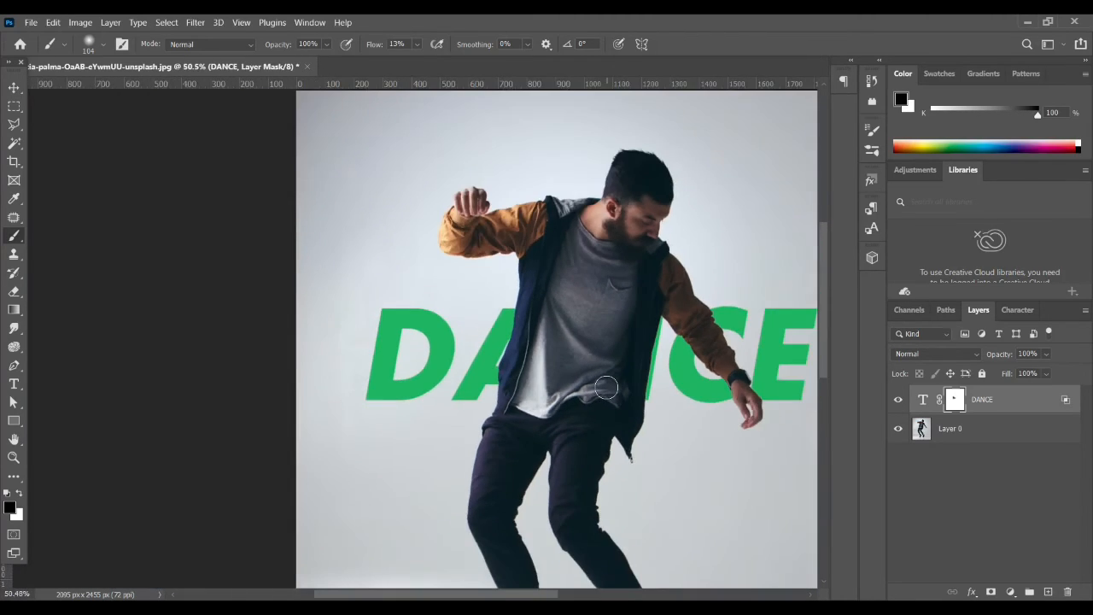
pyautogui.moveTo(618, 395); pyautogui.dragTo(541, 365)
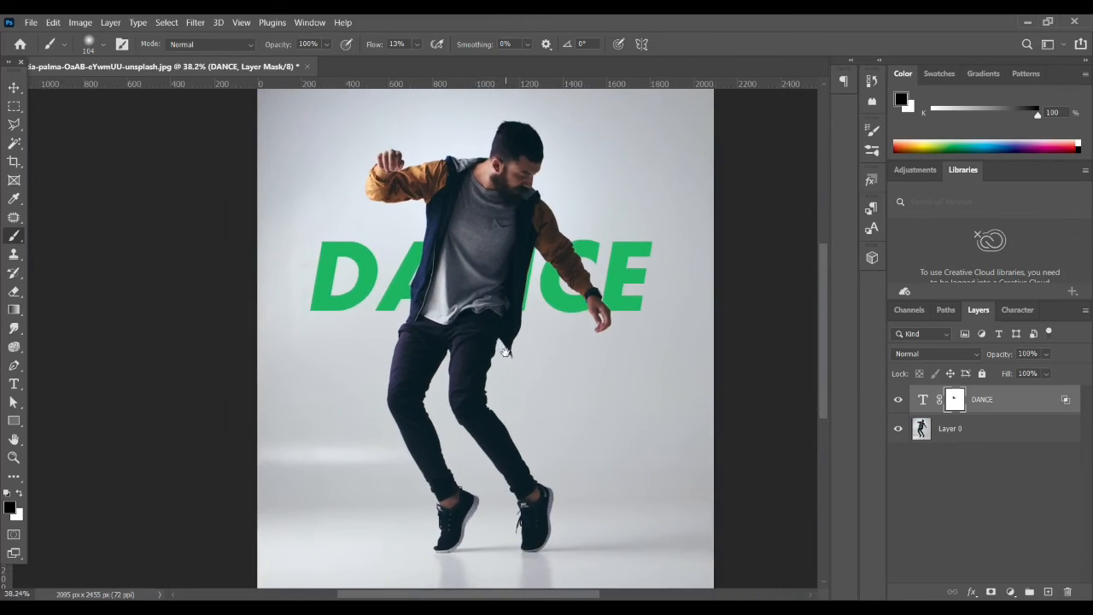
pyautogui.scroll(2, 566, 336)
pyautogui.scroll(1, 596, 360)
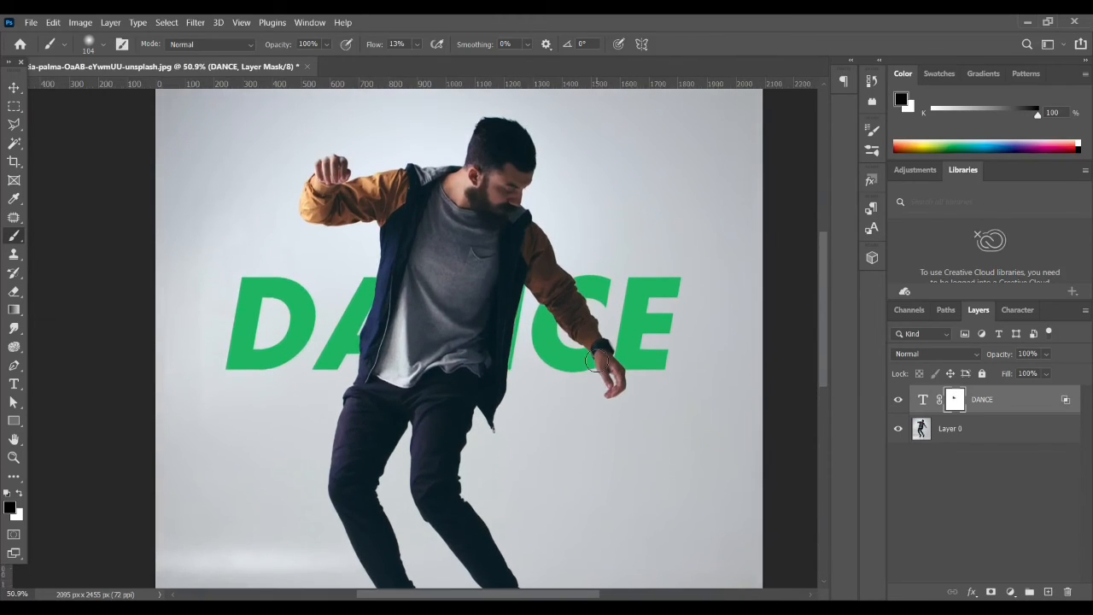
pyautogui.click(12, 87)
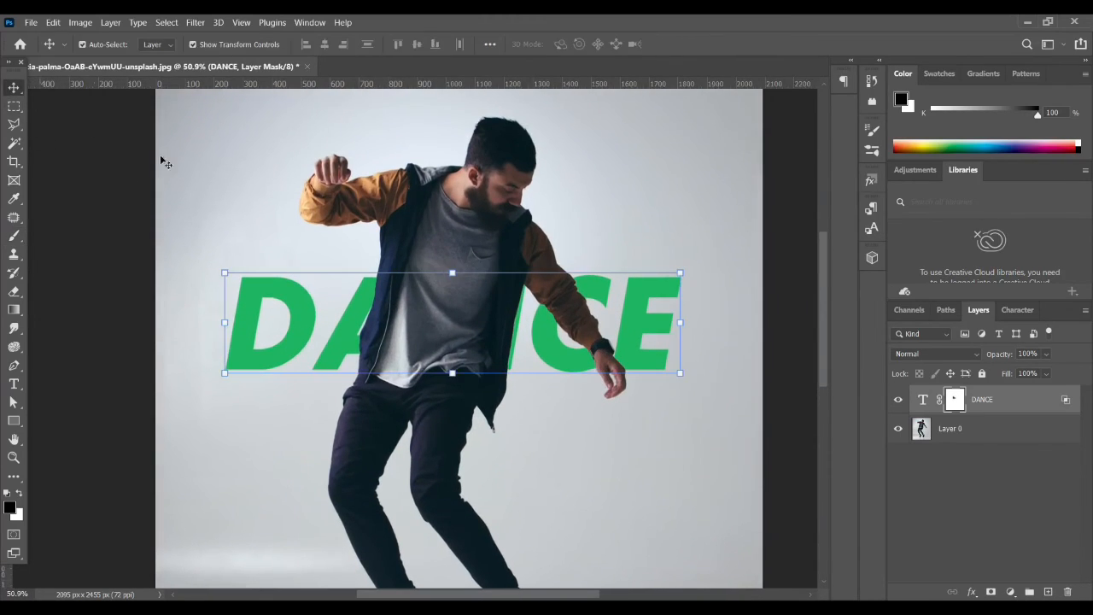